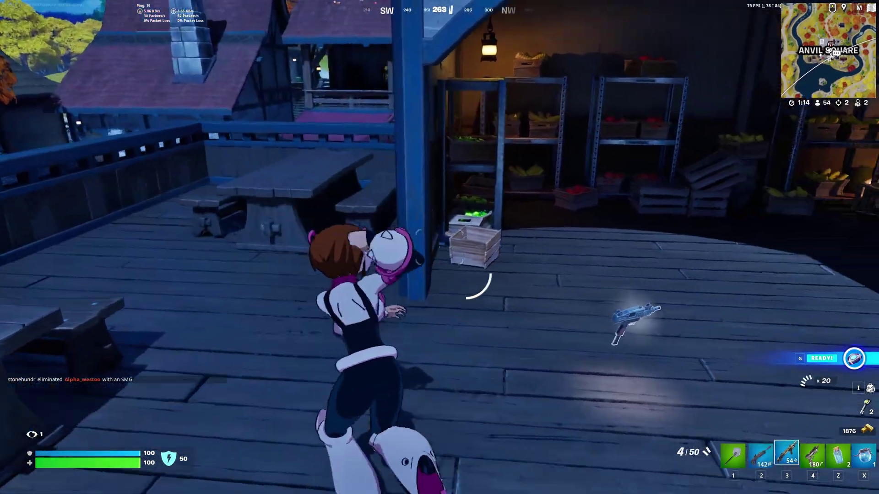
# Step: Climb the western deck with the Thunder Shotgun equipped
pyautogui.press('3')
pyautogui.press('r')
pyautogui.press('w')
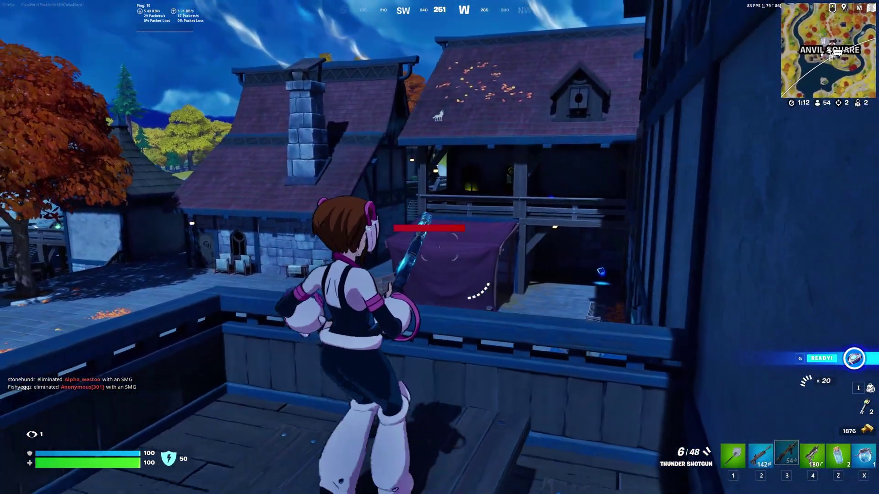
# Step: Drop to the plaza, fire the Tactical Pistol at the cart, then bring up Windows search
pyautogui.press('4')
pyautogui.press('r')
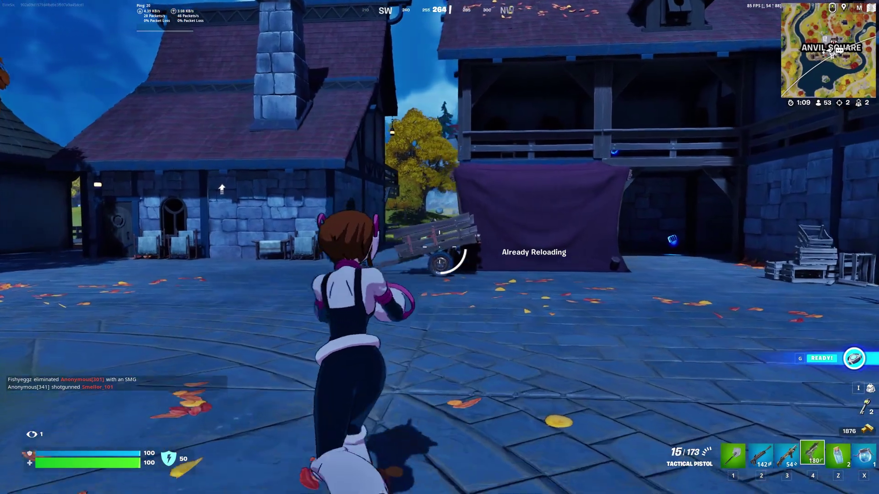
pyautogui.press('w')
pyautogui.click(439, 247)
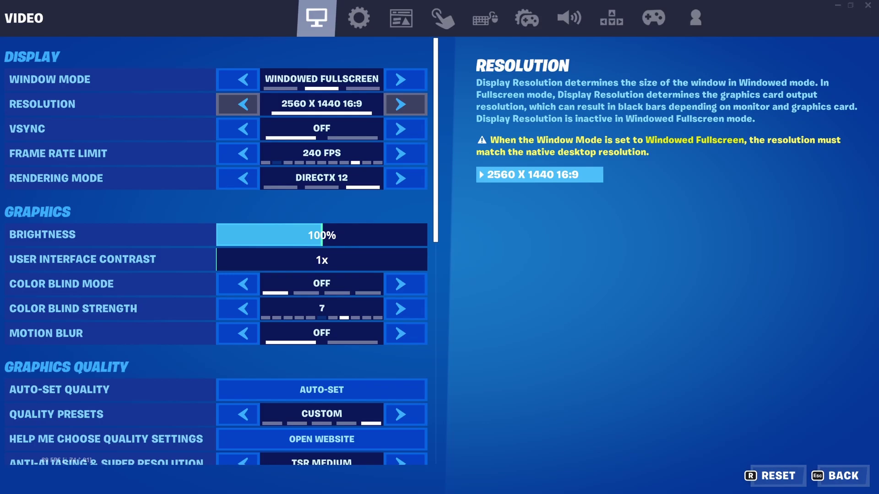
pyautogui.press('super')
# Step: Search 'graphi' in Windows, open Graphics settings and its default graphics settings page
pyautogui.write('graphi')
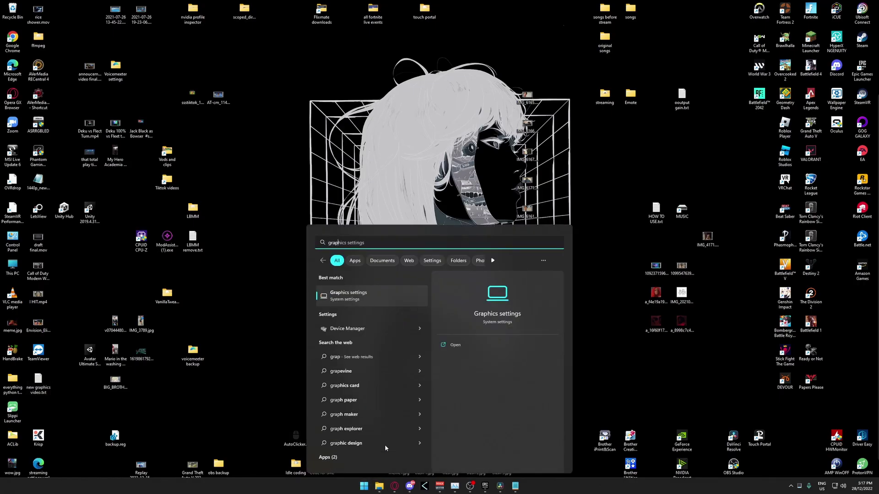
pyautogui.click(369, 331)
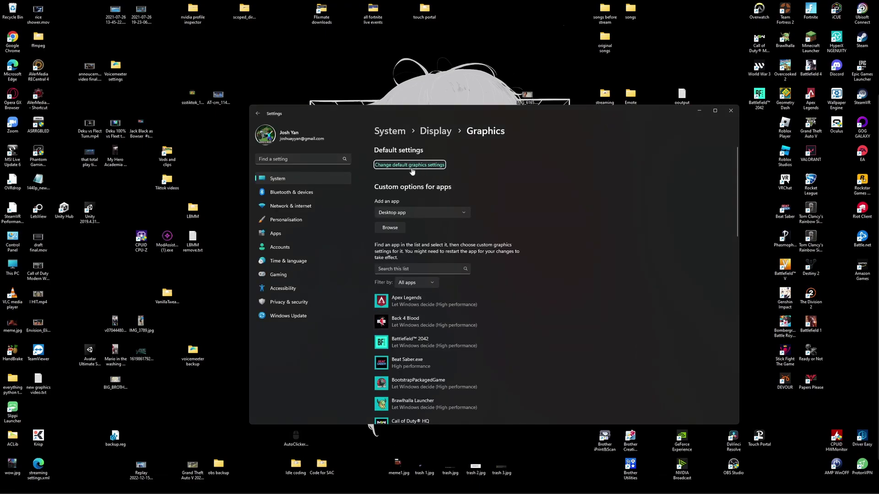
pyautogui.click(405, 166)
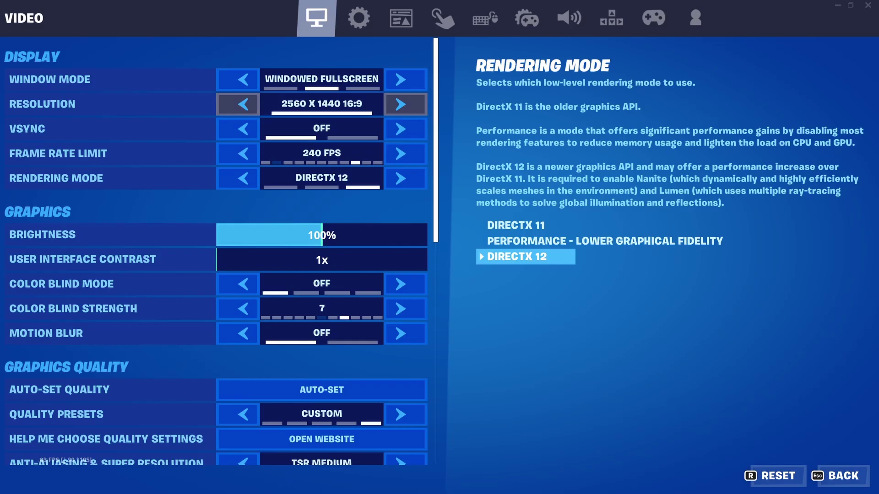
pyautogui.click(110, 104)
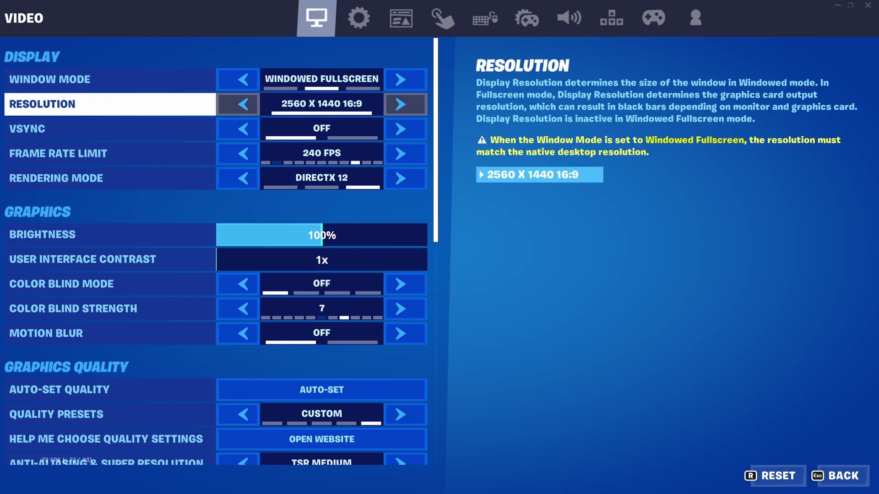
pyautogui.click(109, 128)
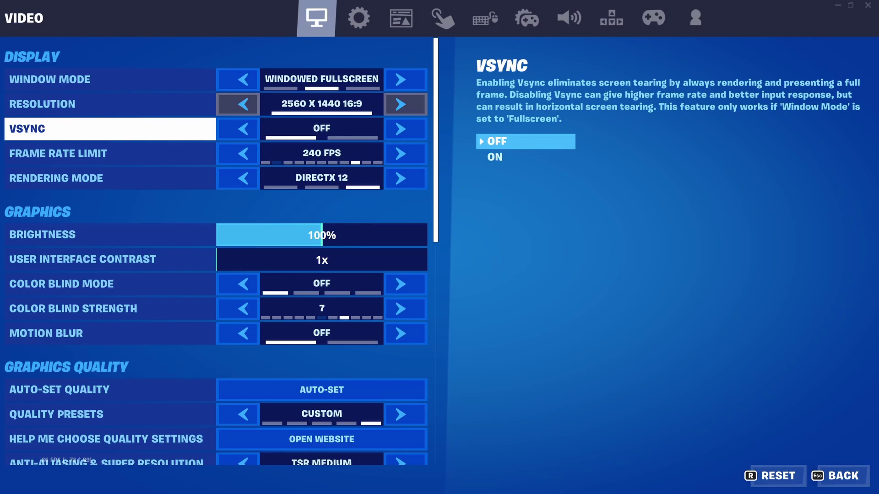
pyautogui.click(109, 154)
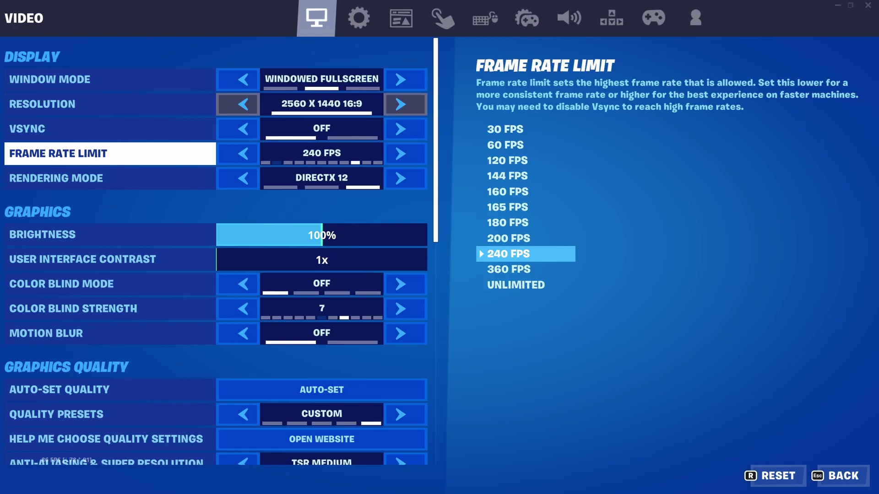
pyautogui.click(110, 178)
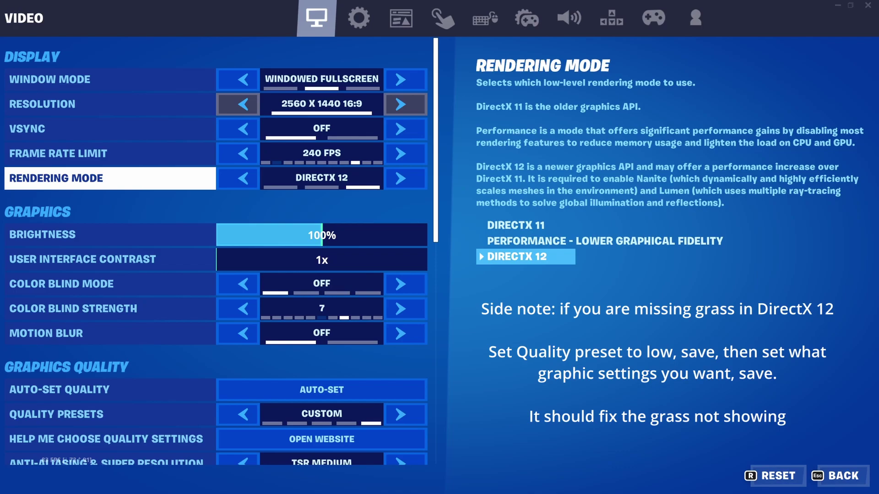
pyautogui.click(110, 234)
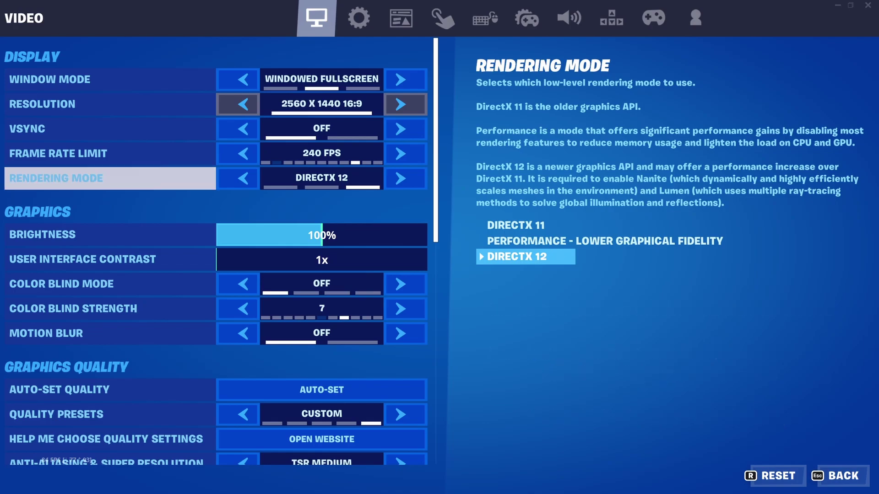
# Step: Step through User Interface Contrast, Color Blind and Motion Blur rows down to Anti-Aliasing (TSR Medium)
pyautogui.click(110, 259)
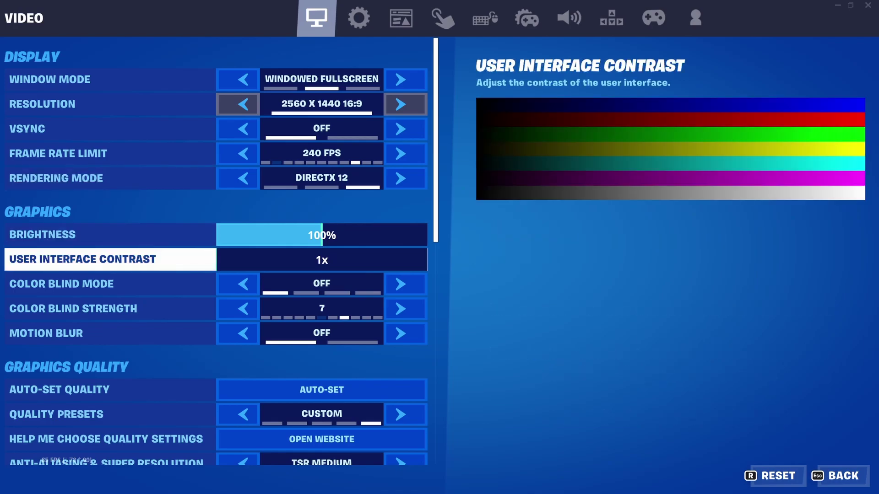
pyautogui.click(110, 284)
pyautogui.click(110, 309)
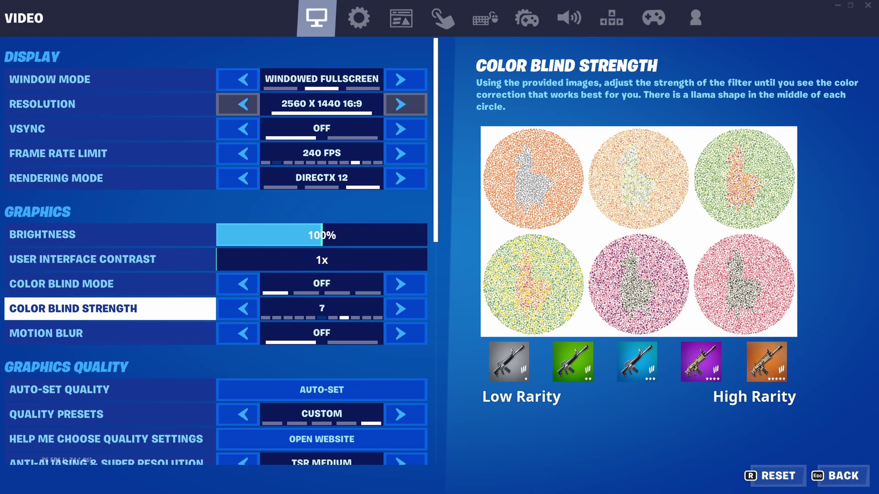
pyautogui.click(110, 333)
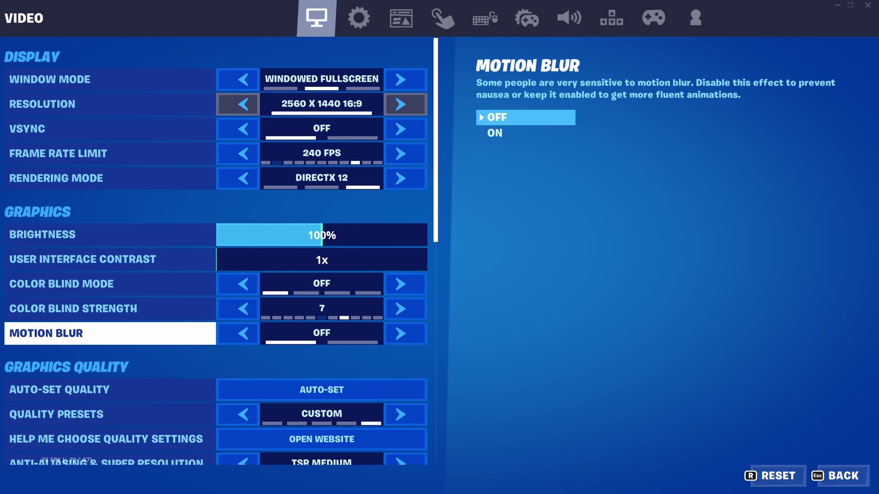
pyautogui.press('Down')
pyautogui.press('Down')
pyautogui.press('Down')
pyautogui.press('Down')
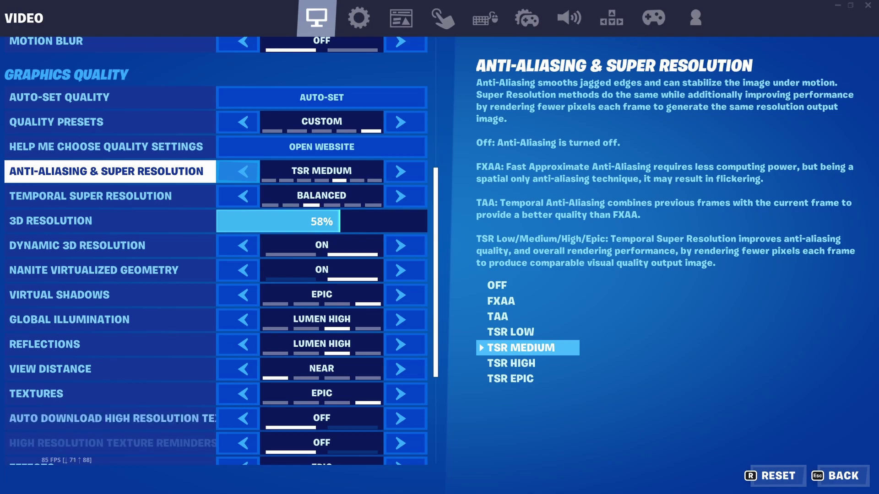
pyautogui.click(238, 175)
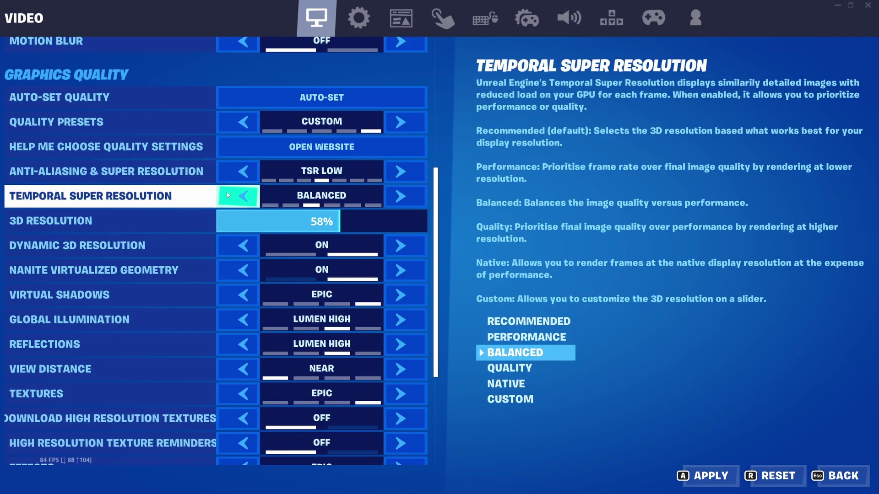
pyautogui.click(227, 194)
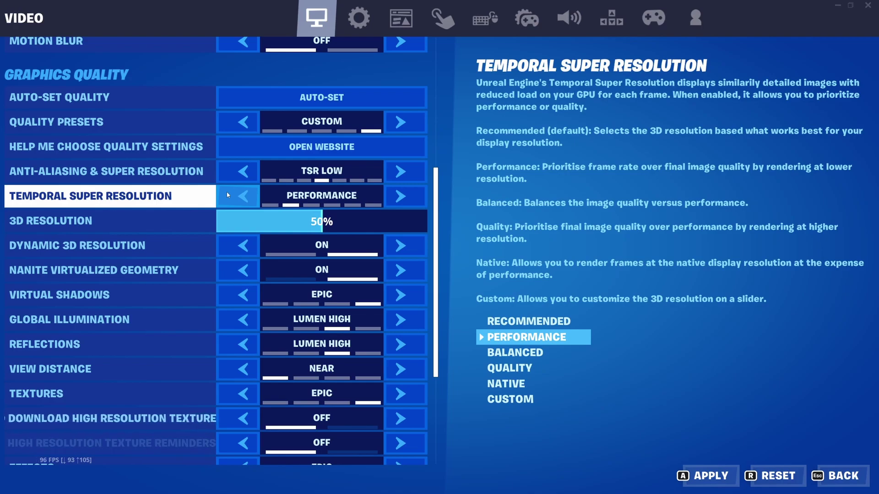
pyautogui.press('Right')
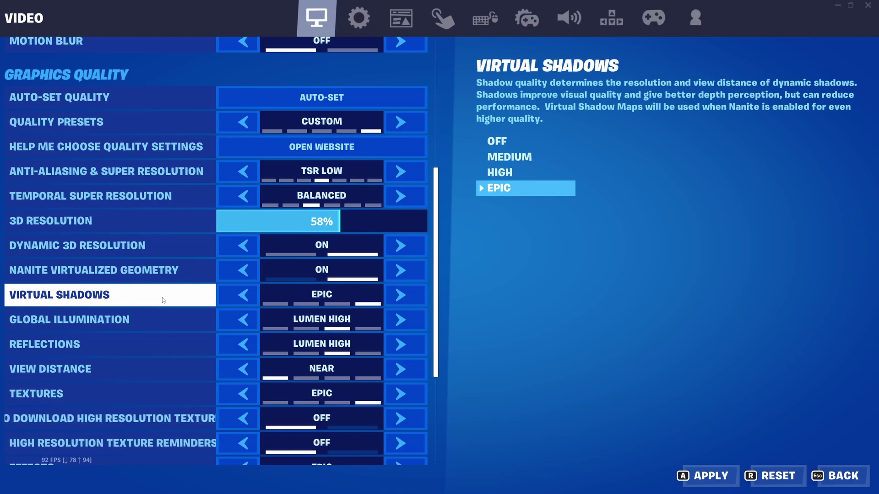
pyautogui.click(227, 305)
pyautogui.click(227, 305)
pyautogui.click(227, 305)
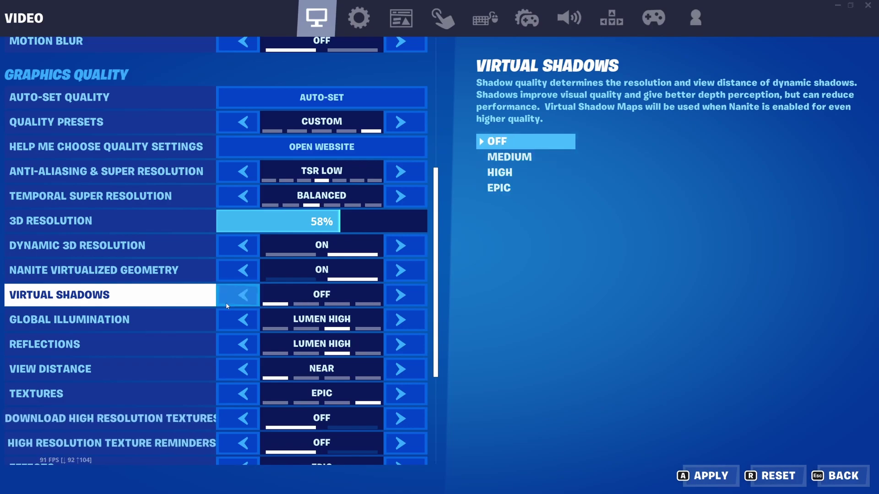
pyautogui.click(407, 302)
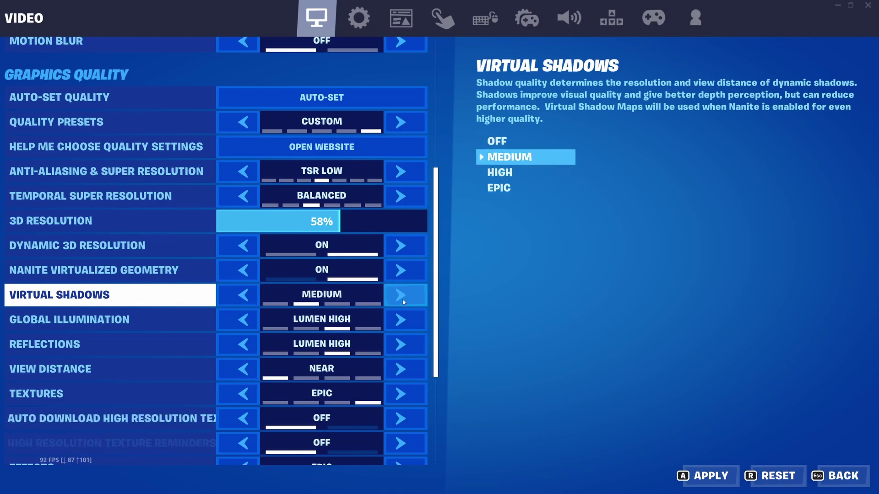
pyautogui.click(407, 302)
pyautogui.click(409, 303)
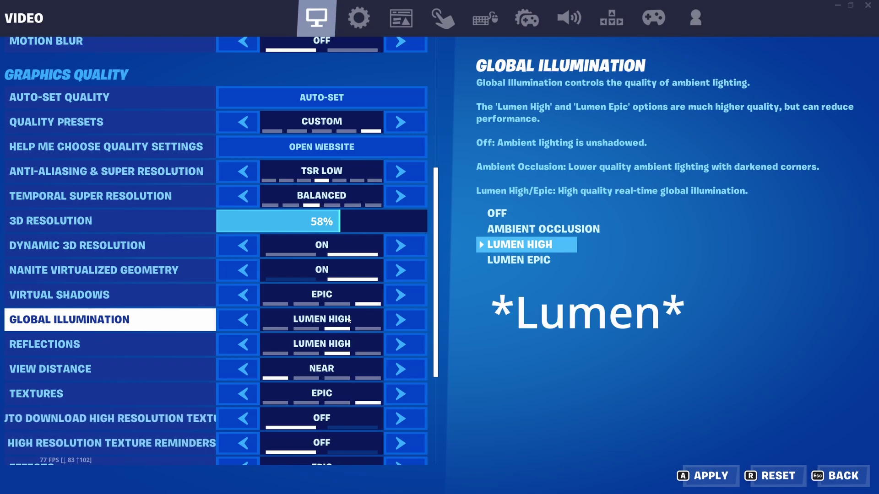
pyautogui.click(243, 319)
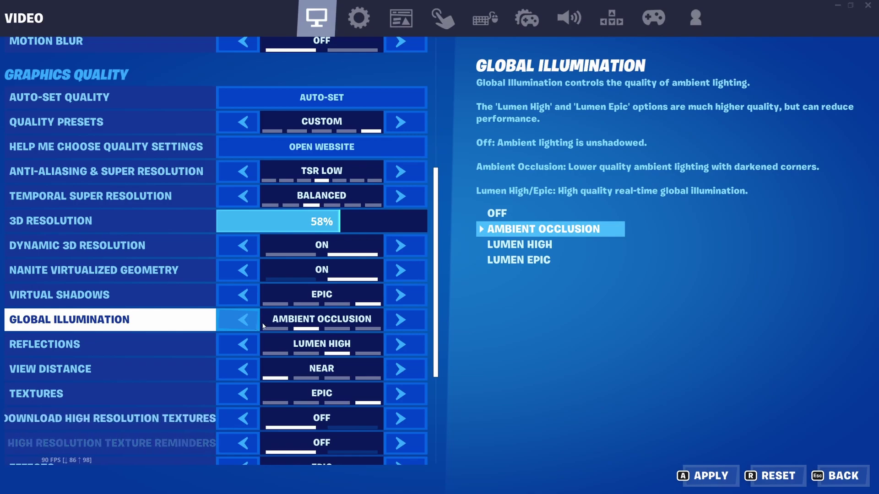
pyautogui.click(403, 324)
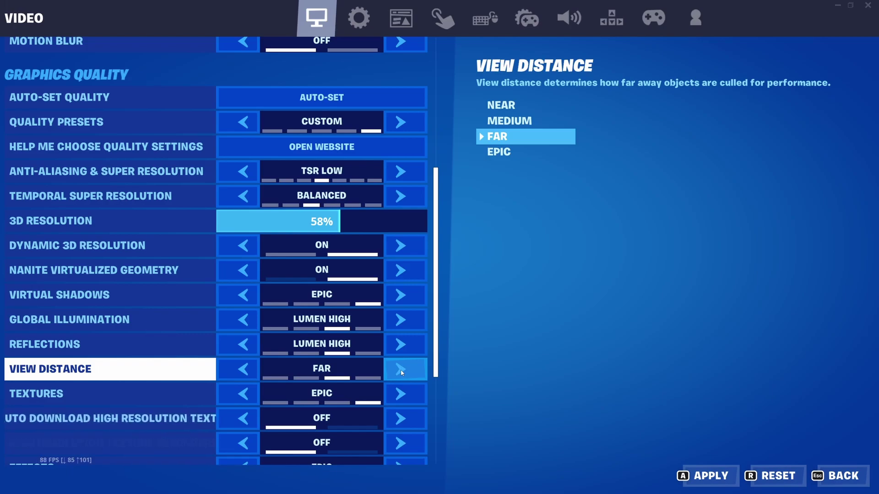
# Step: Lower View Distance from Far through Medium to Near, then scroll further down the list
pyautogui.click(240, 372)
pyautogui.click(240, 371)
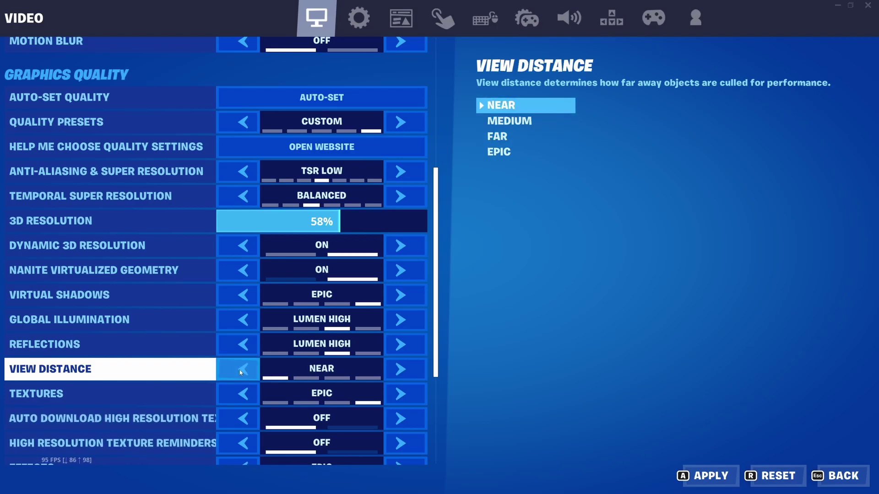
pyautogui.scroll(-3, 390, 226)
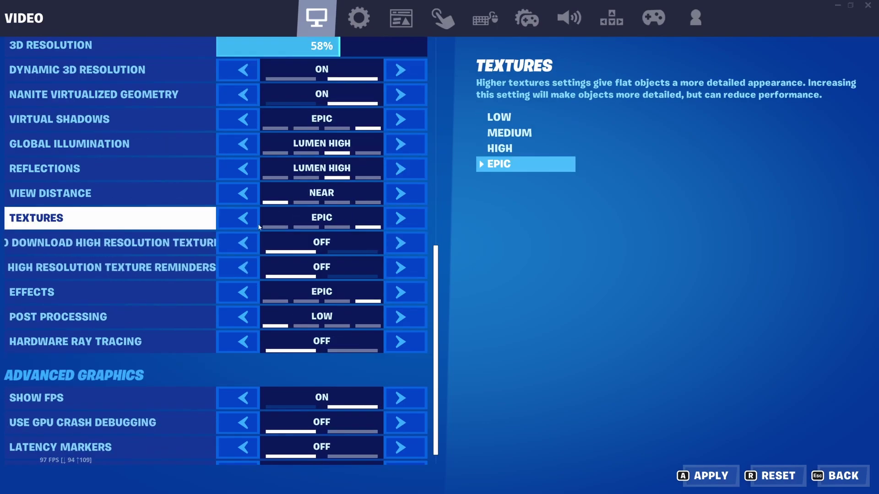
pyautogui.click(243, 218)
pyautogui.click(242, 218)
pyautogui.click(411, 226)
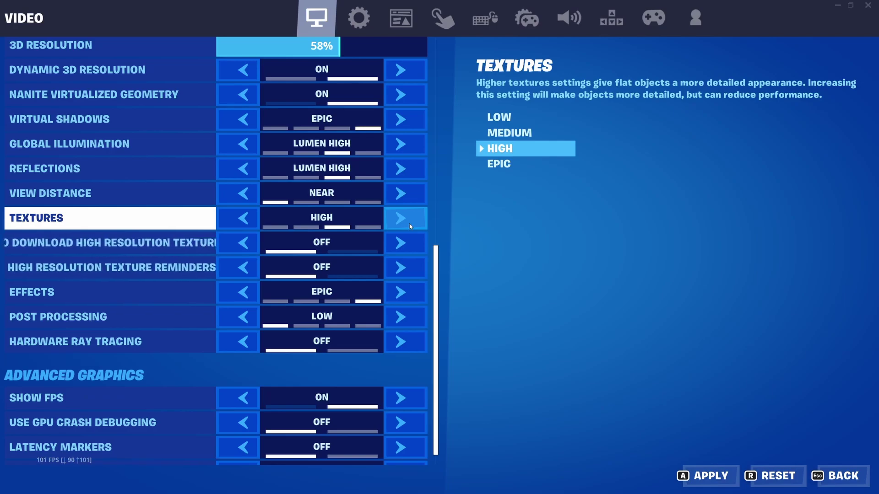
pyautogui.click(411, 226)
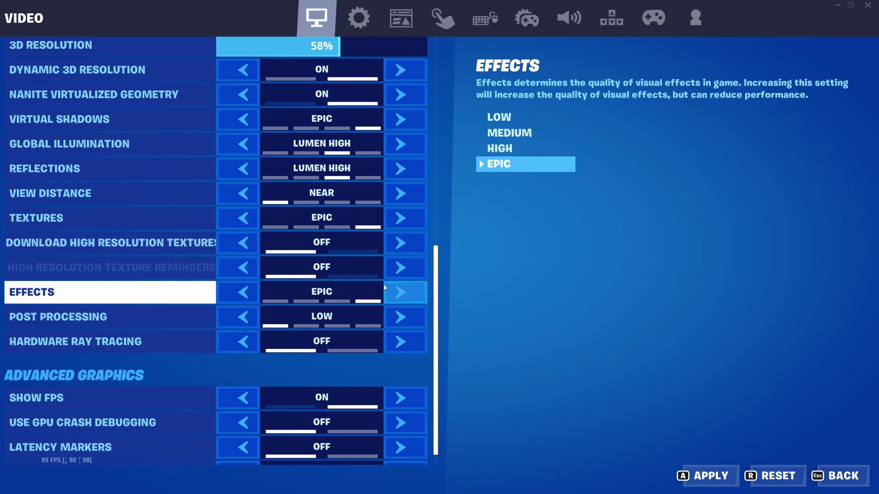
pyautogui.click(239, 293)
pyautogui.click(242, 295)
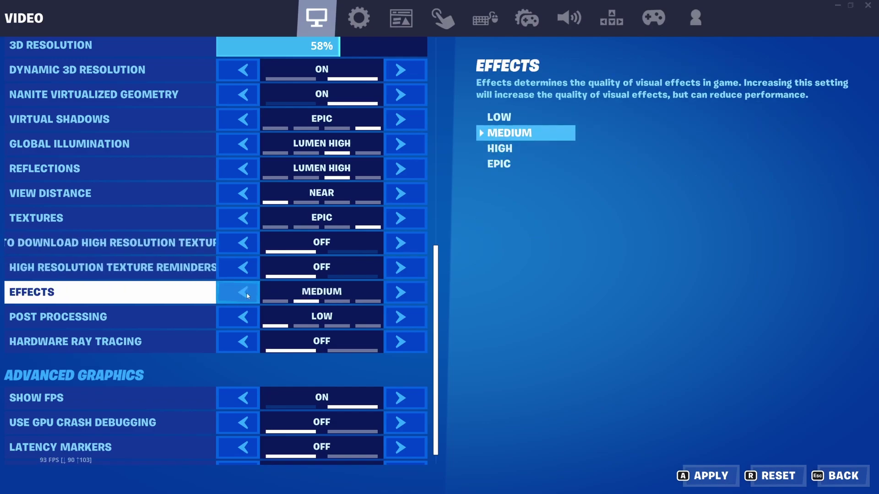
pyautogui.click(402, 298)
pyautogui.click(404, 300)
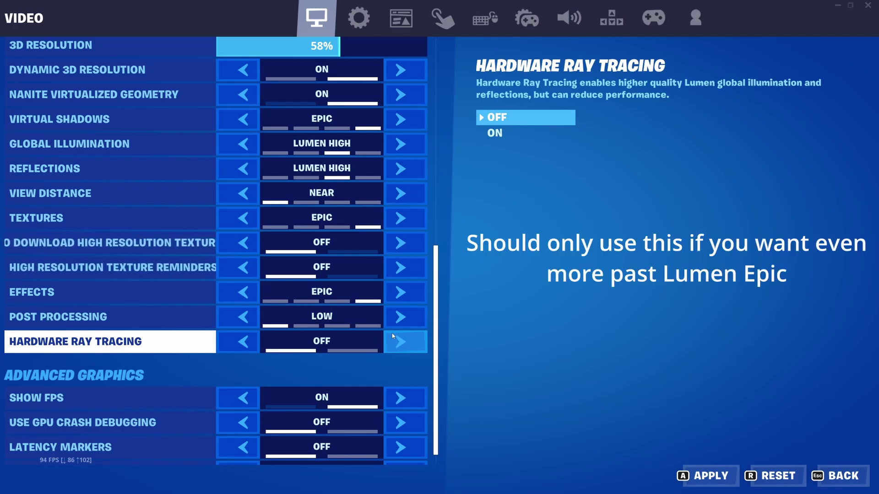
pyautogui.scroll(-1, 327, 390)
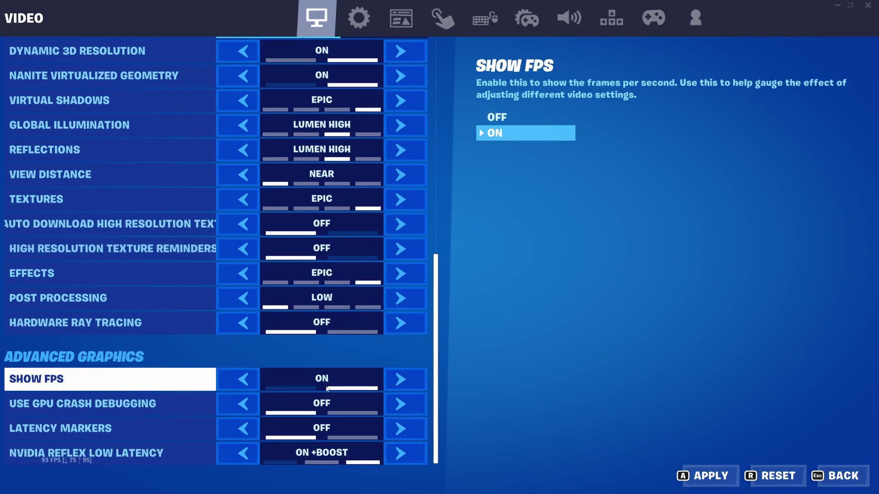